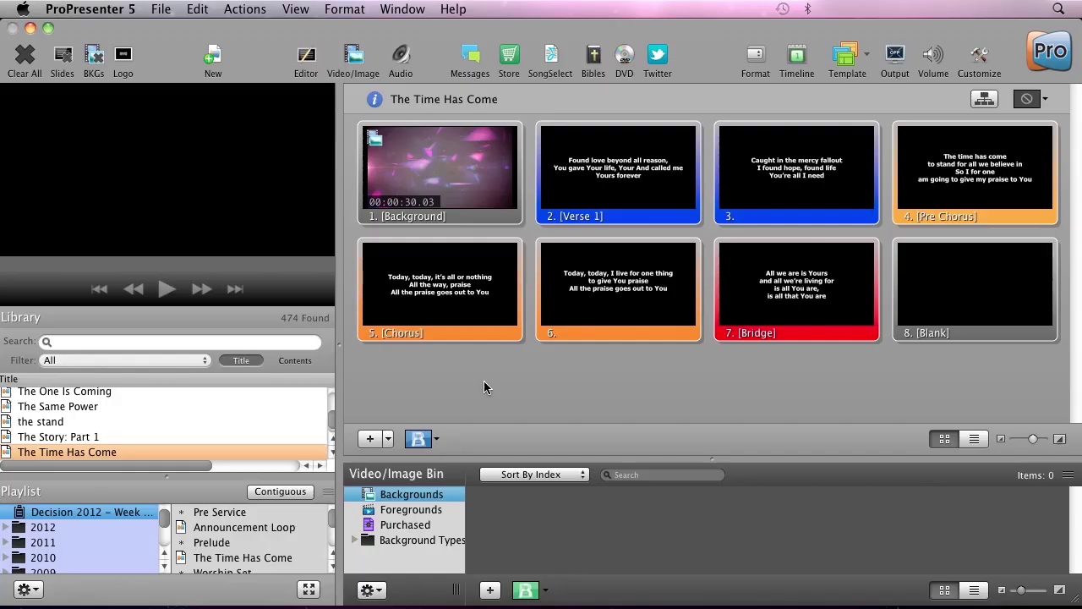
# Open the ProPresenter 5 application menu in the menu bar.
pyautogui.click(76, 10)
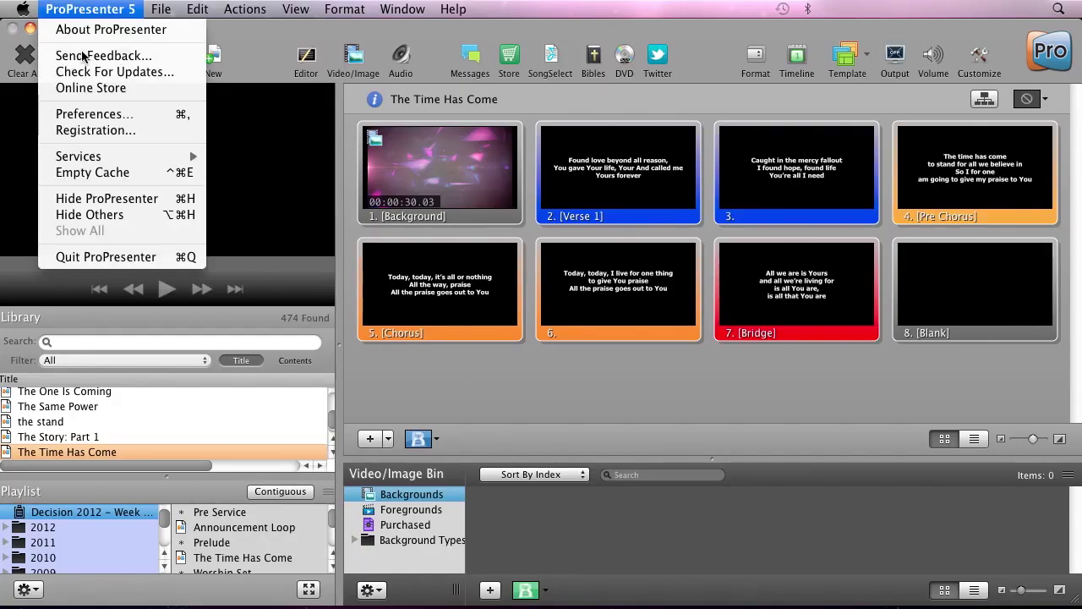
# In Preferences > Sync > Cloud, log in with the account user name and password.
pyautogui.click(89, 115)
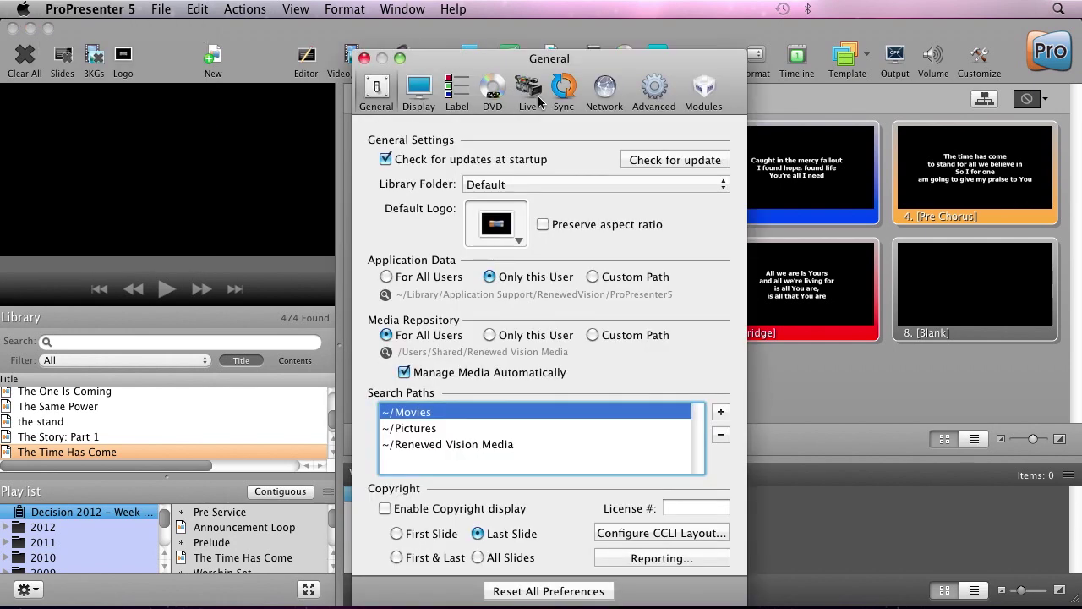
pyautogui.click(561, 94)
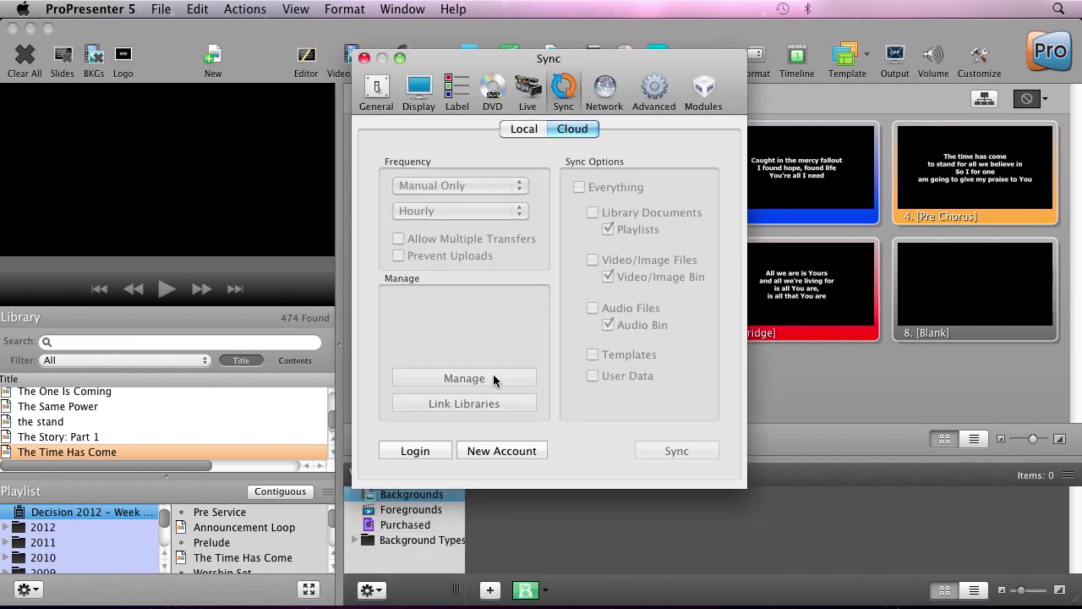
pyautogui.click(417, 452)
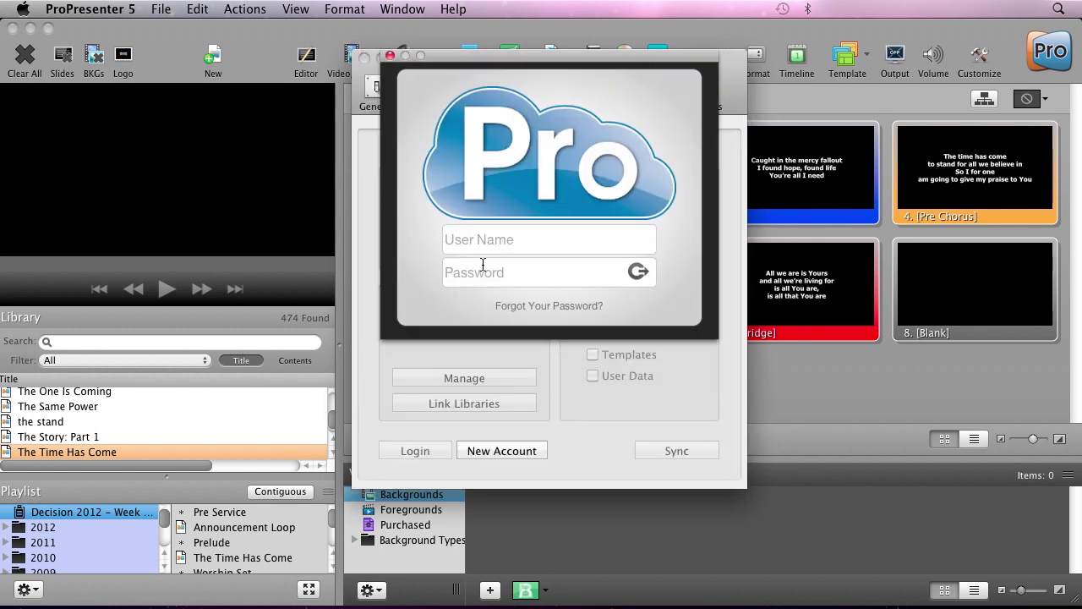
pyautogui.click(480, 240)
pyautogui.write('demo')
pyautogui.press('Tab')
pyautogui.write('••••••••')
pyautogui.press('Return')
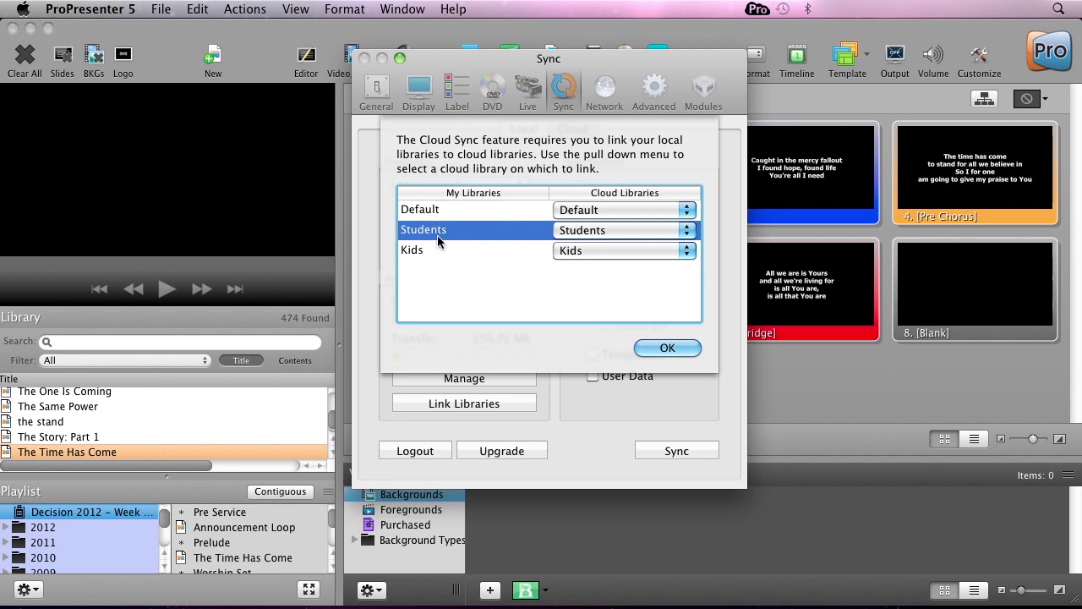
# Keep Default linked to the Default cloud library and confirm the Default, Students and Kids links.
pyautogui.click(621, 212)
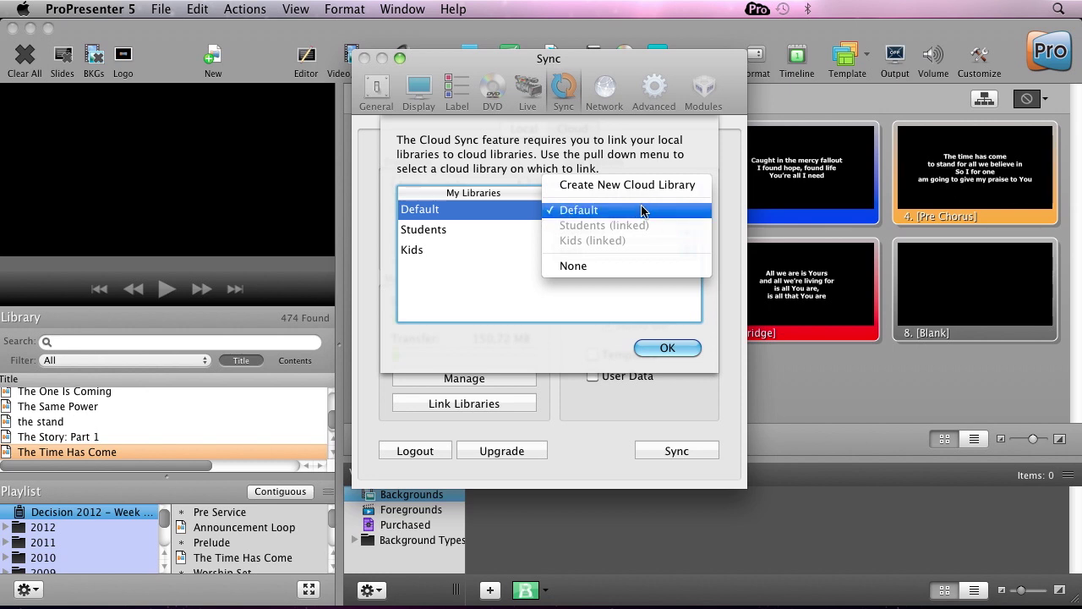
pyautogui.click(600, 287)
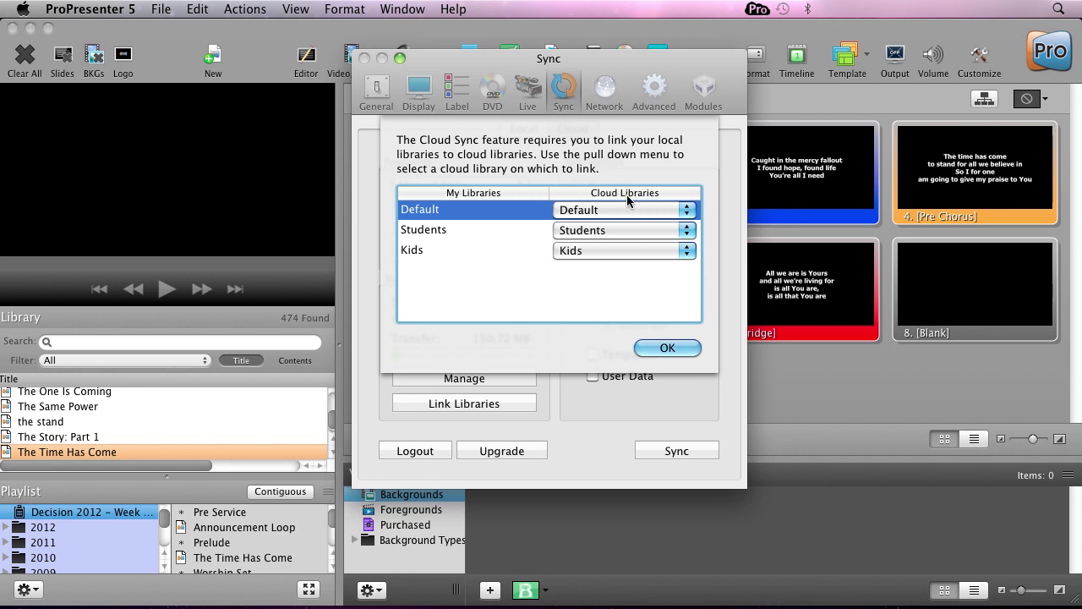
pyautogui.click(653, 349)
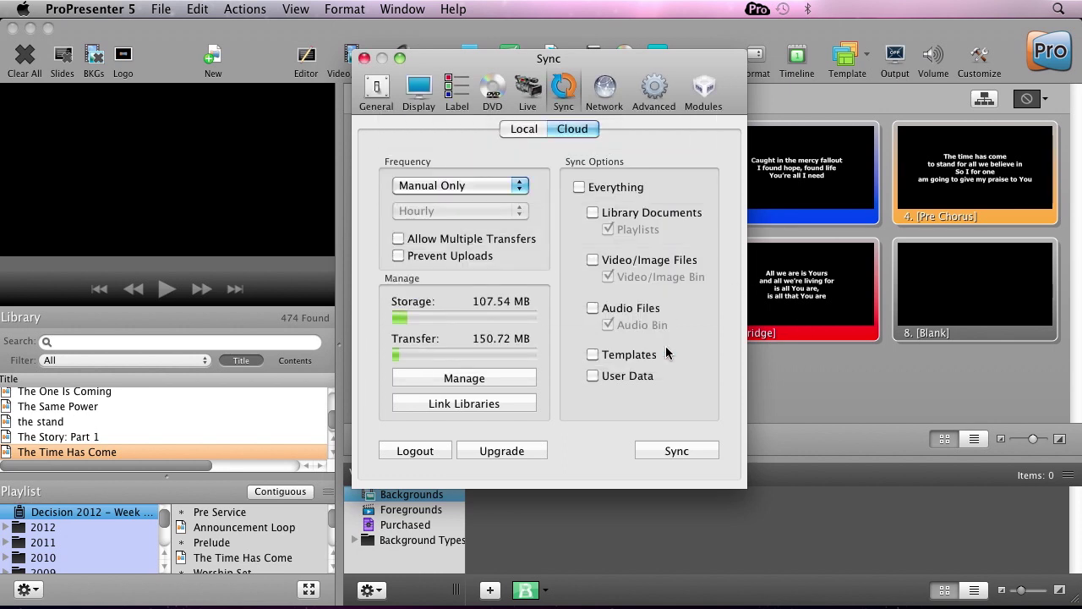
# Leave Everything, Library Documents, Video/Image, Audio and Templates unchecked, and check only User Data.
pyautogui.click(580, 190)
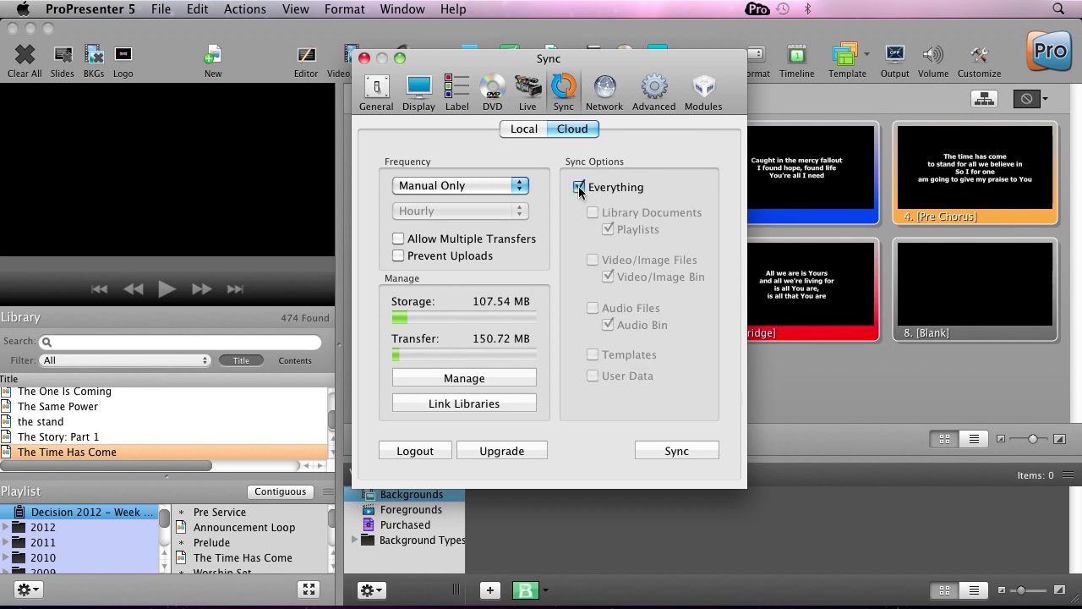
pyautogui.click(580, 189)
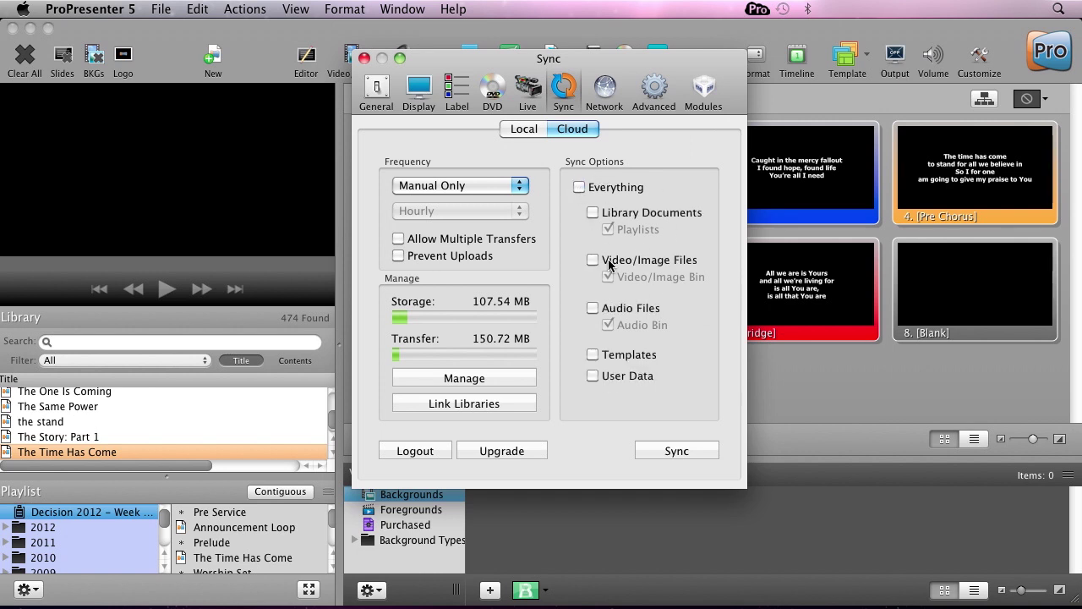
pyautogui.click(595, 213)
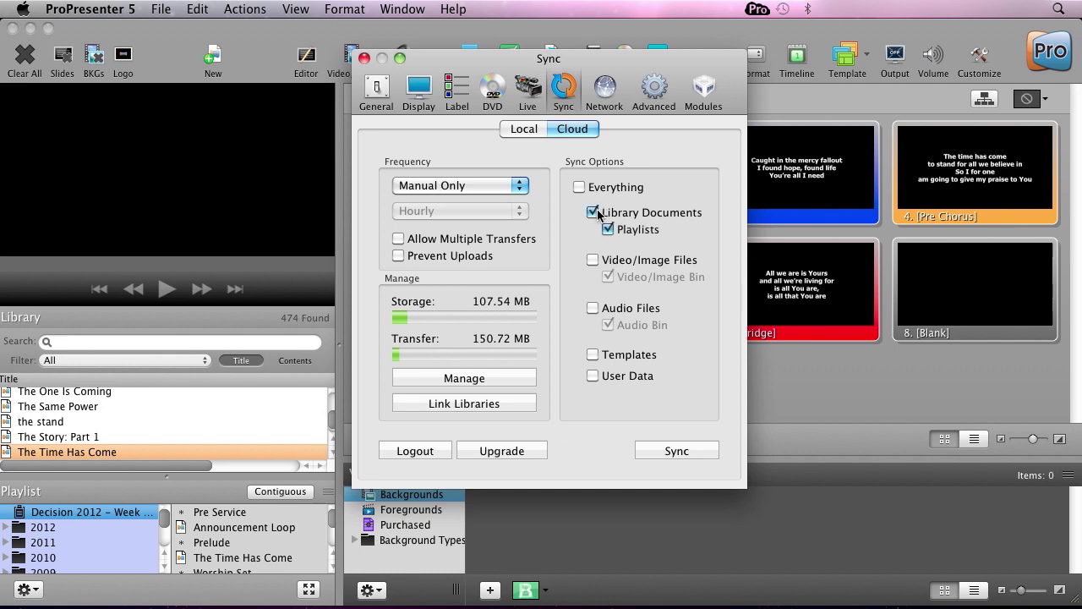
pyautogui.click(595, 213)
pyautogui.click(592, 262)
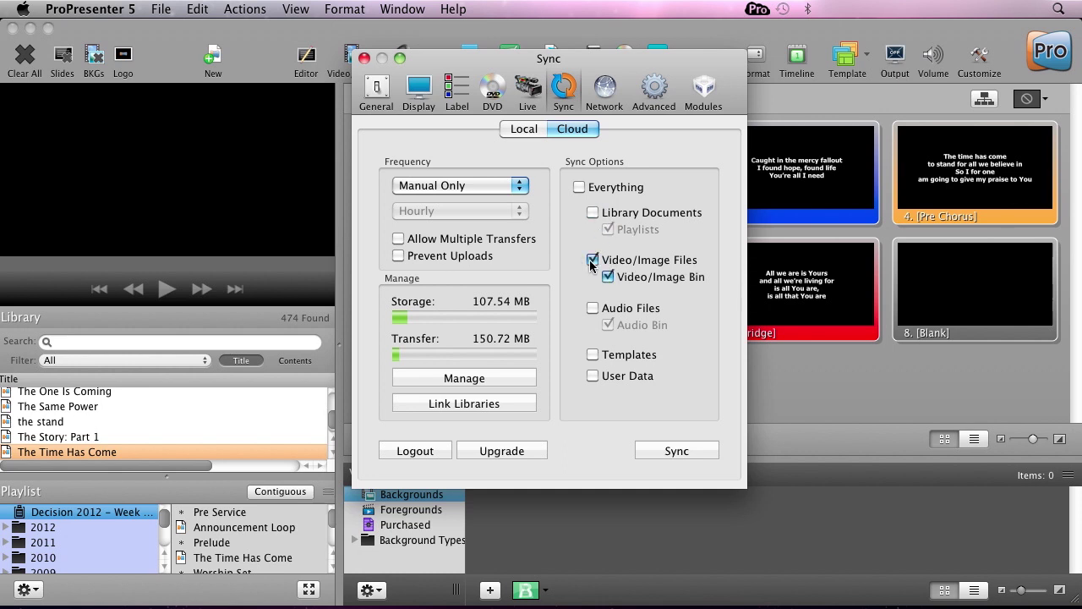
pyautogui.click(592, 262)
pyautogui.click(593, 308)
pyautogui.click(594, 308)
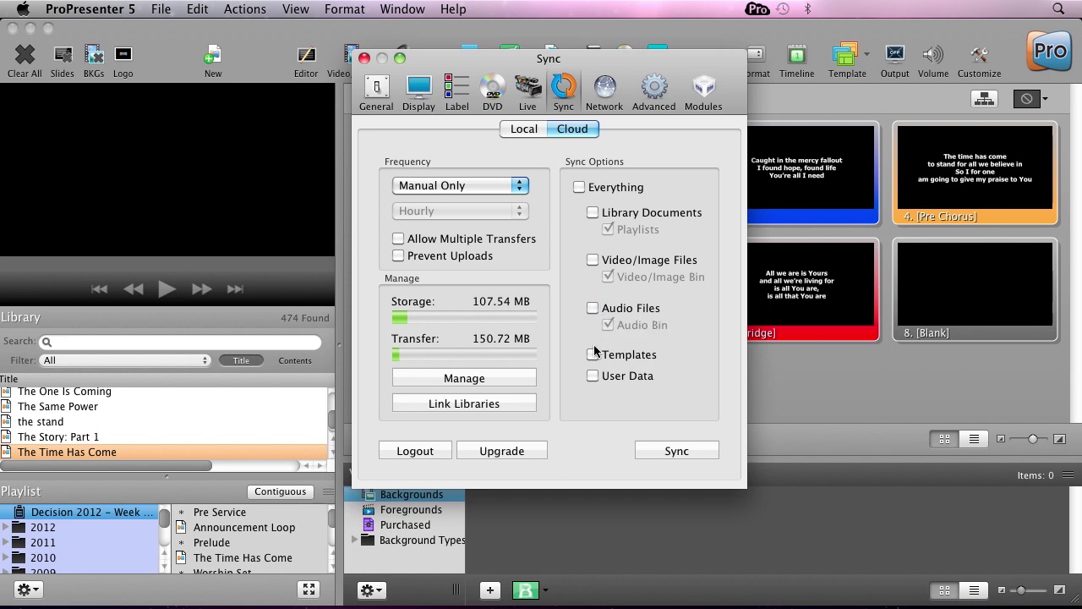
pyautogui.click(593, 354)
pyautogui.click(593, 354)
pyautogui.click(594, 376)
# Check the menu-bar sync status (Never Synced), then show the sync Frequency choices.
pyautogui.click(758, 10)
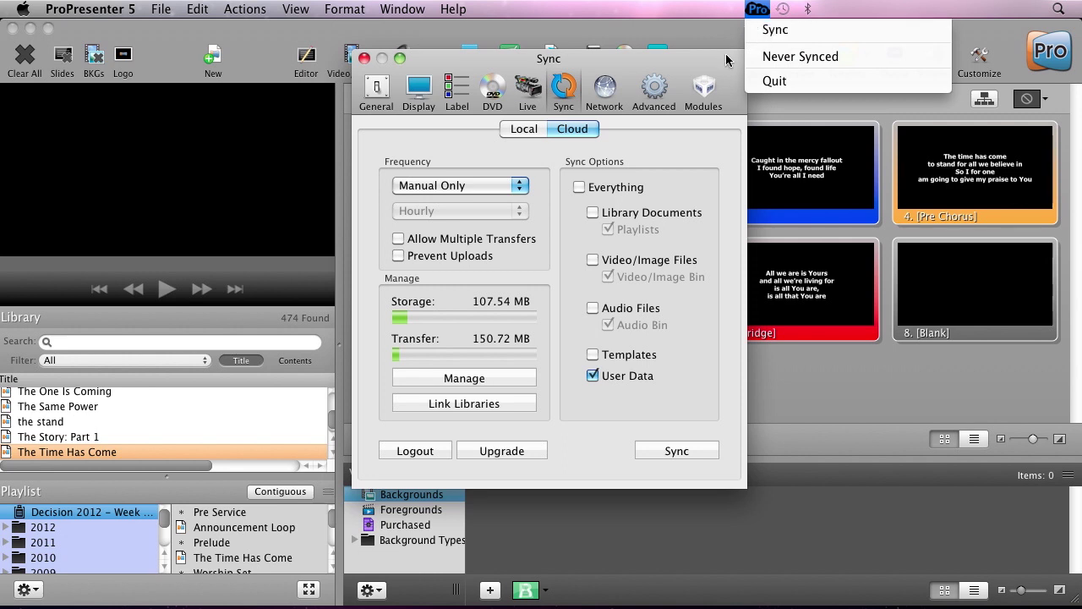
pyautogui.click(767, 34)
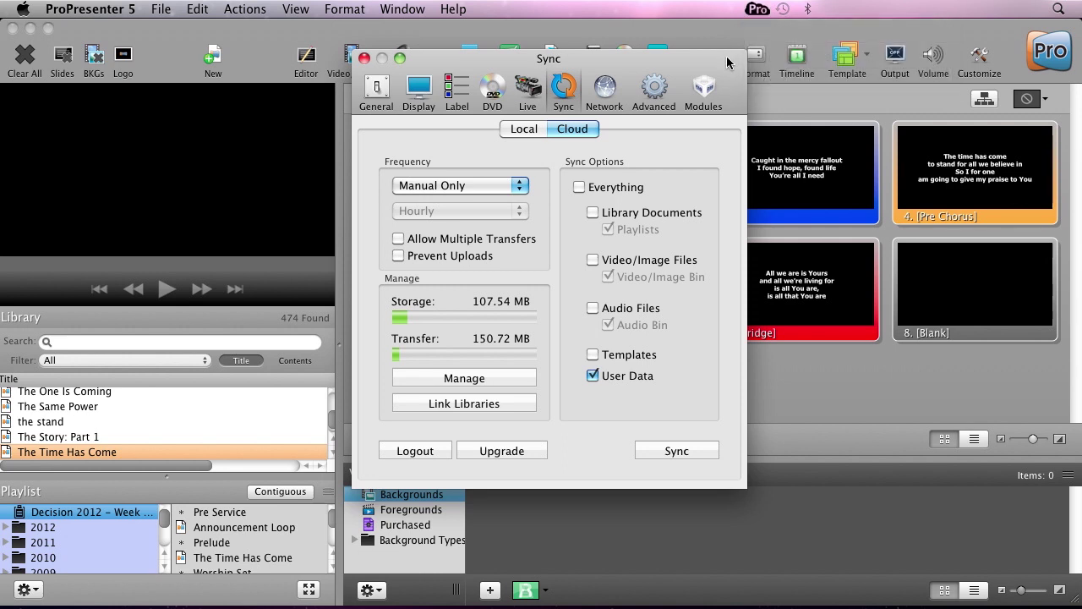
pyautogui.click(488, 187)
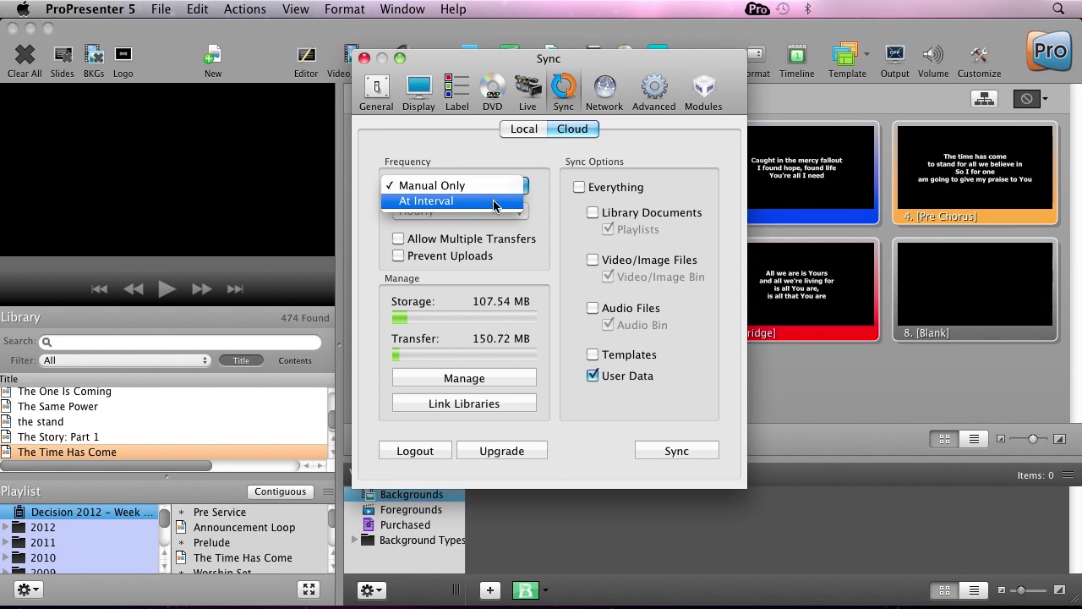
# Keep Manual Only, review storage and transfer usage, and open cloud.propresenter.com via Manage.
pyautogui.click(533, 202)
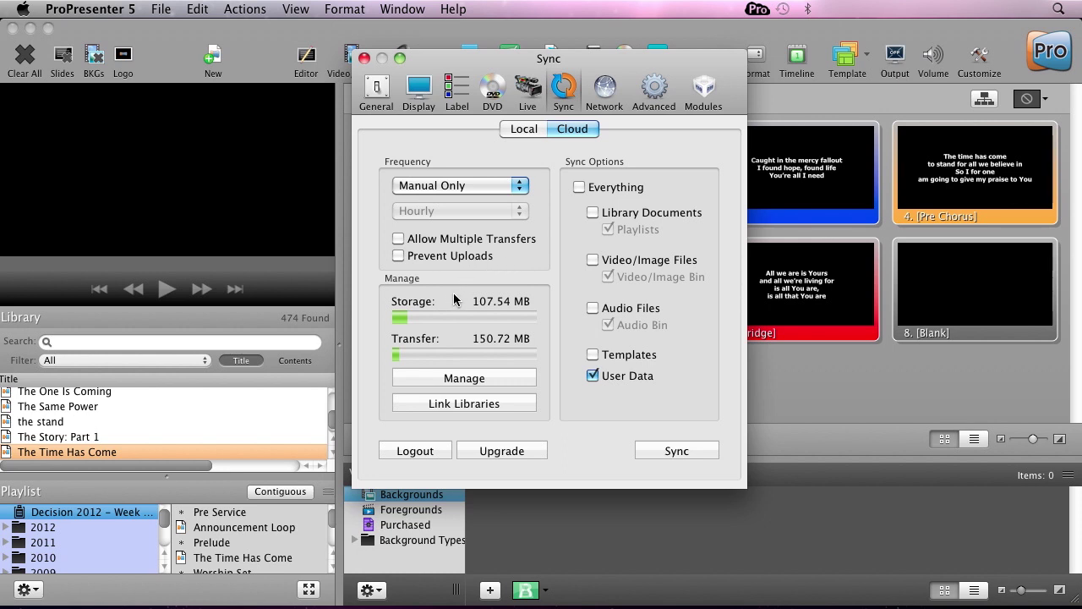
pyautogui.moveTo(456, 300)
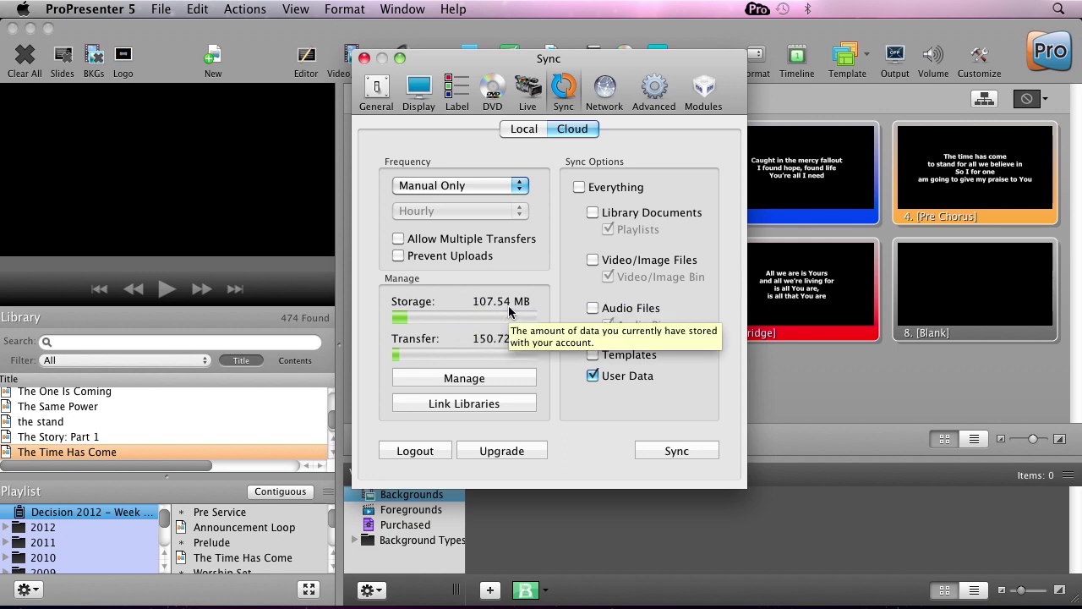
pyautogui.moveTo(459, 336)
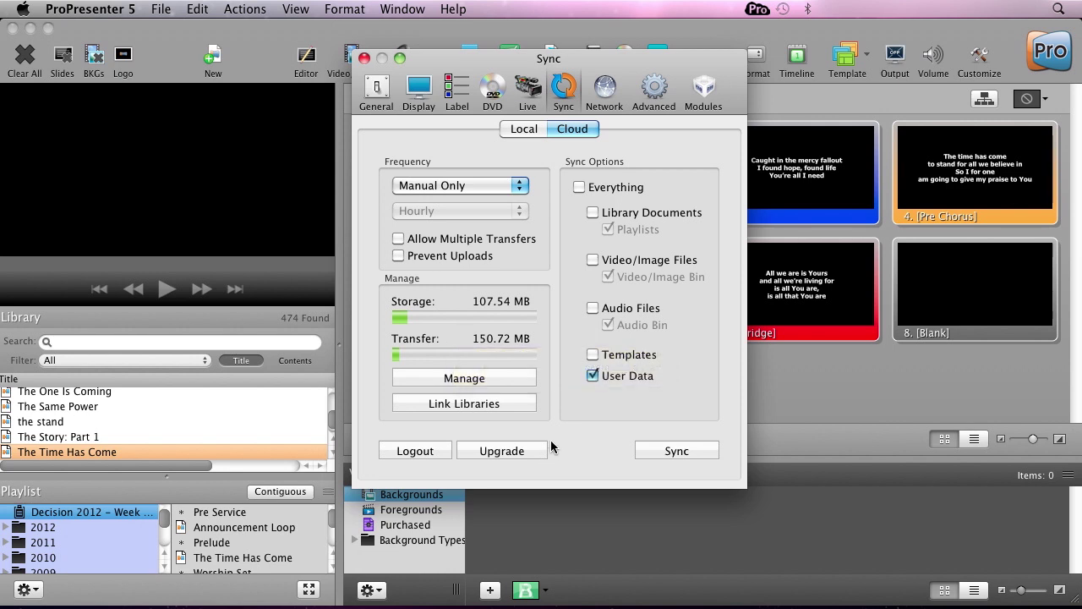
pyautogui.click(486, 378)
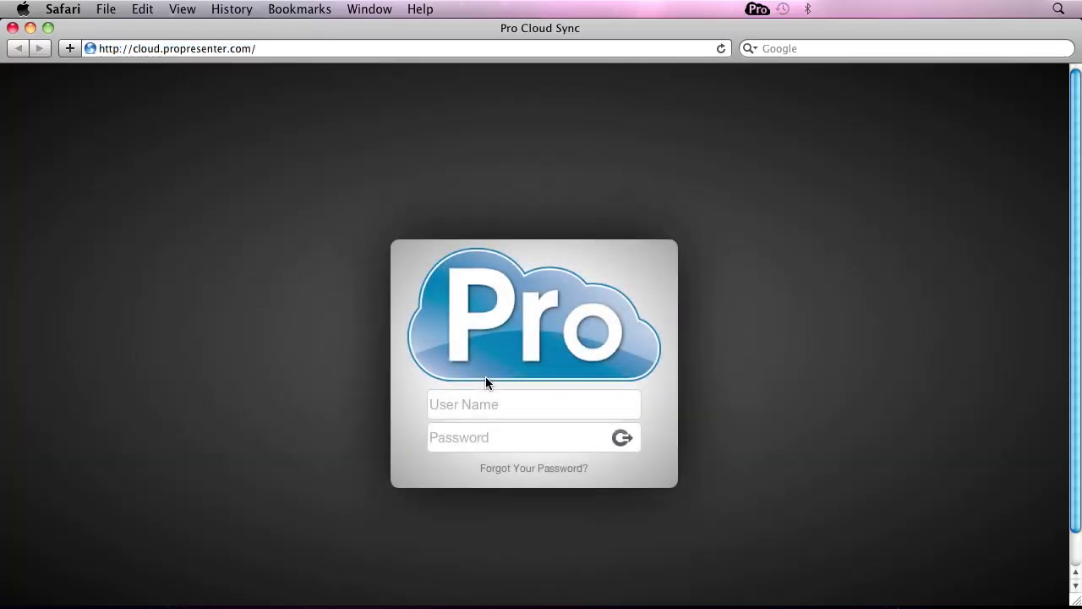
# Sign in to ProPresenter Cloud with the account user name and password, then view User Data files.
pyautogui.click(481, 408)
pyautogui.write('demo')
pyautogui.press('Tab')
pyautogui.write('demo1234')
pyautogui.press('Return')
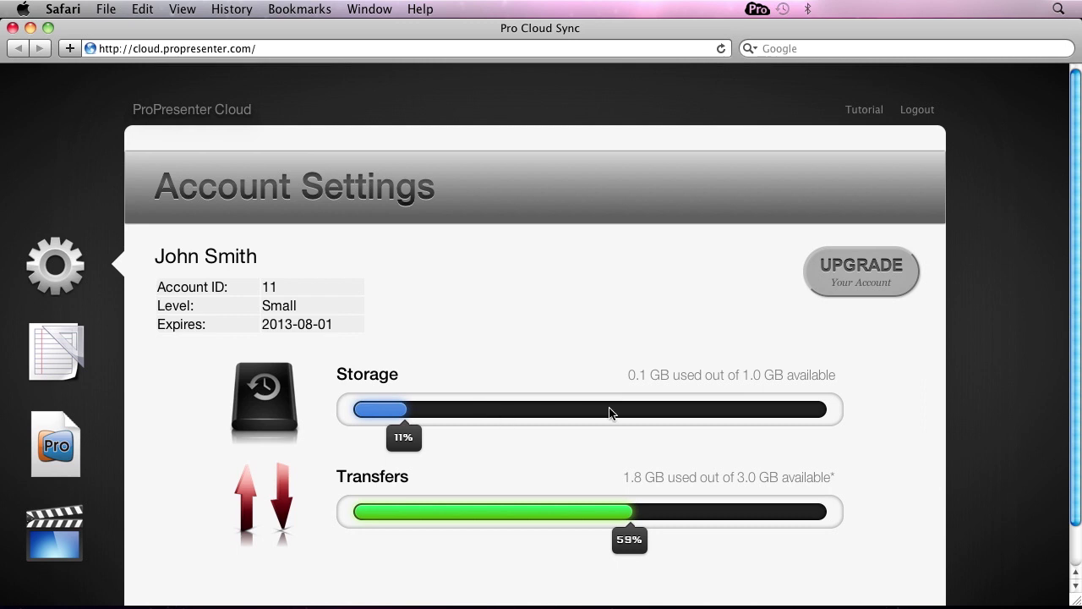
pyautogui.scroll(-3, 502, 365)
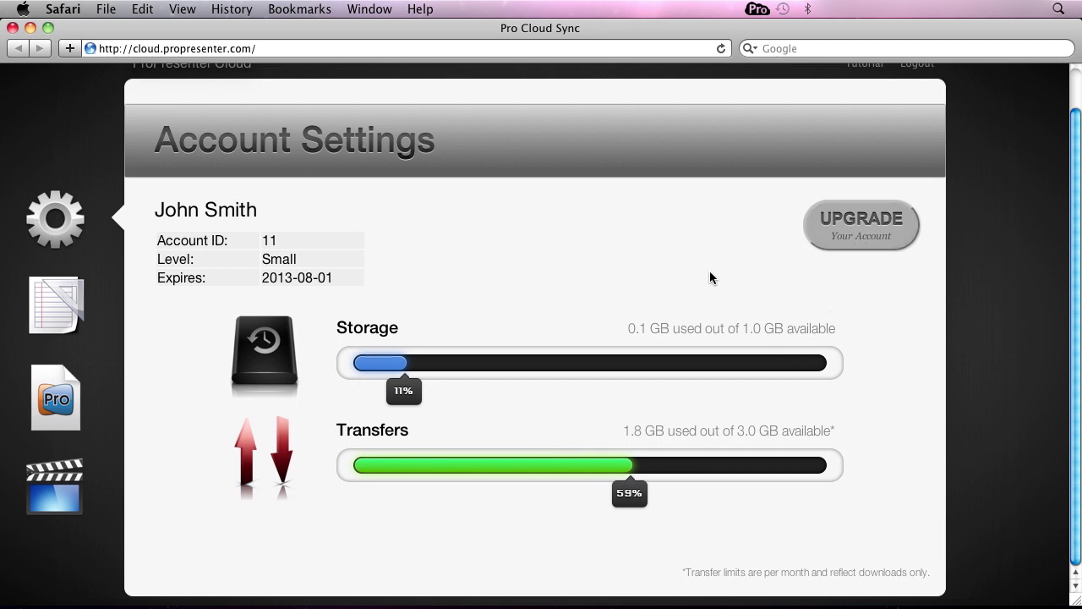
pyautogui.click(60, 315)
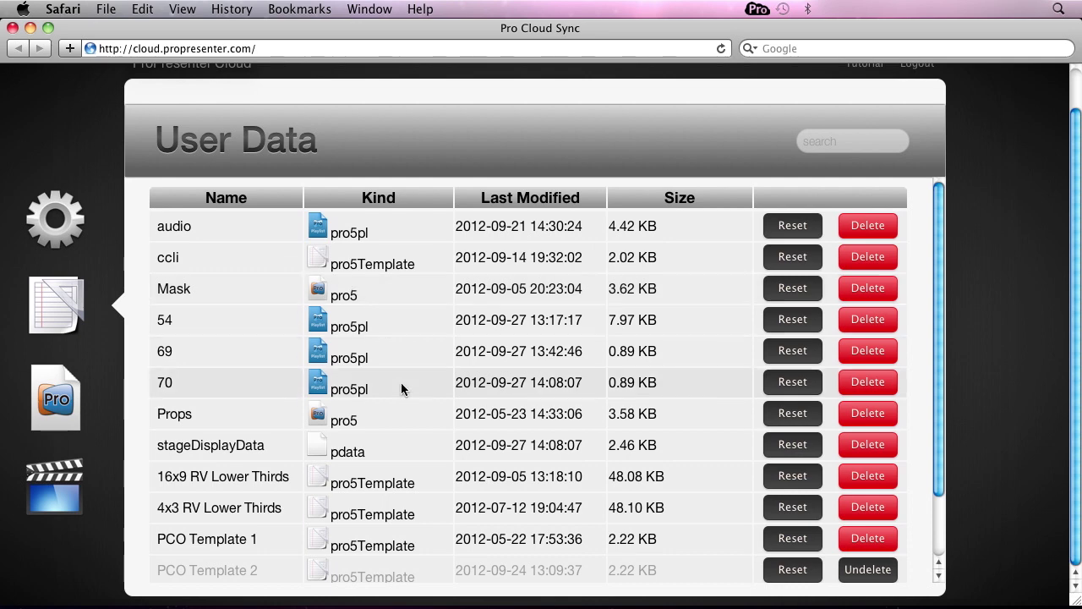
# Browse the Documents and Media lists, starting and then cancelling a media upload.
pyautogui.click(60, 414)
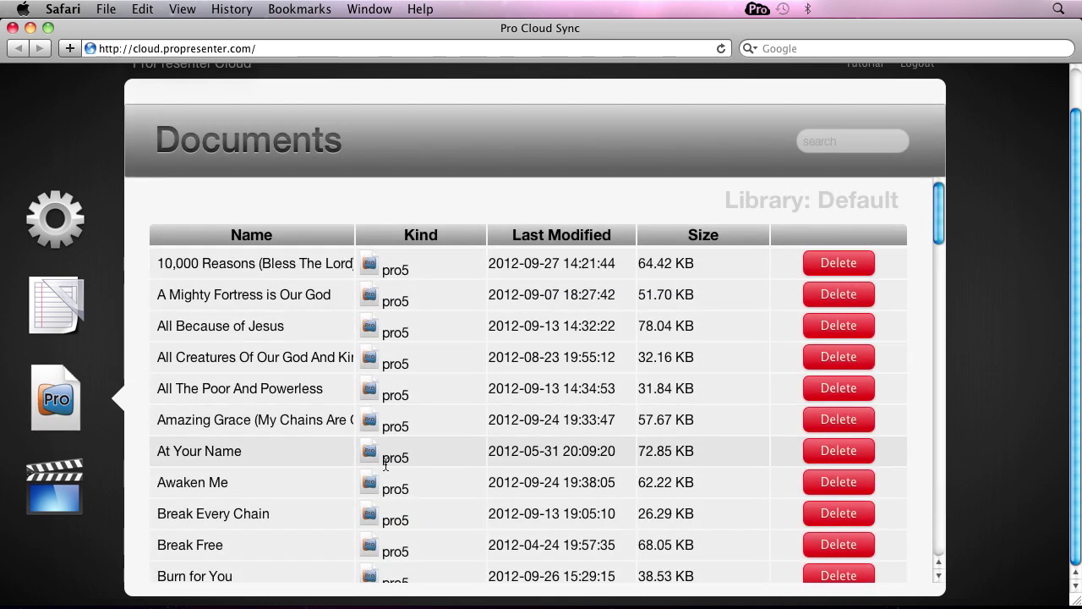
pyautogui.click(58, 486)
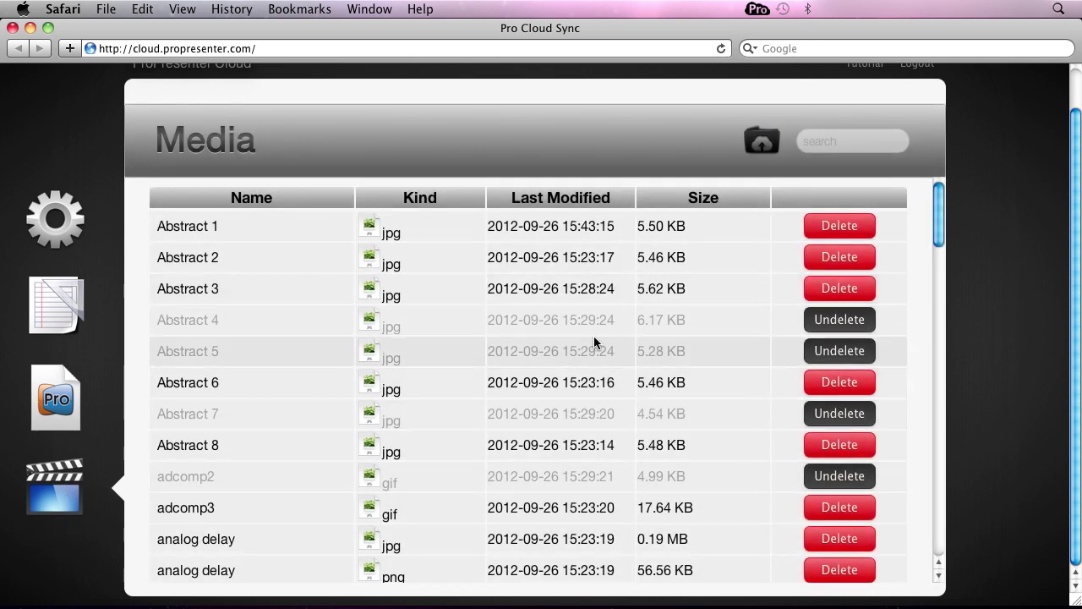
pyautogui.click(762, 141)
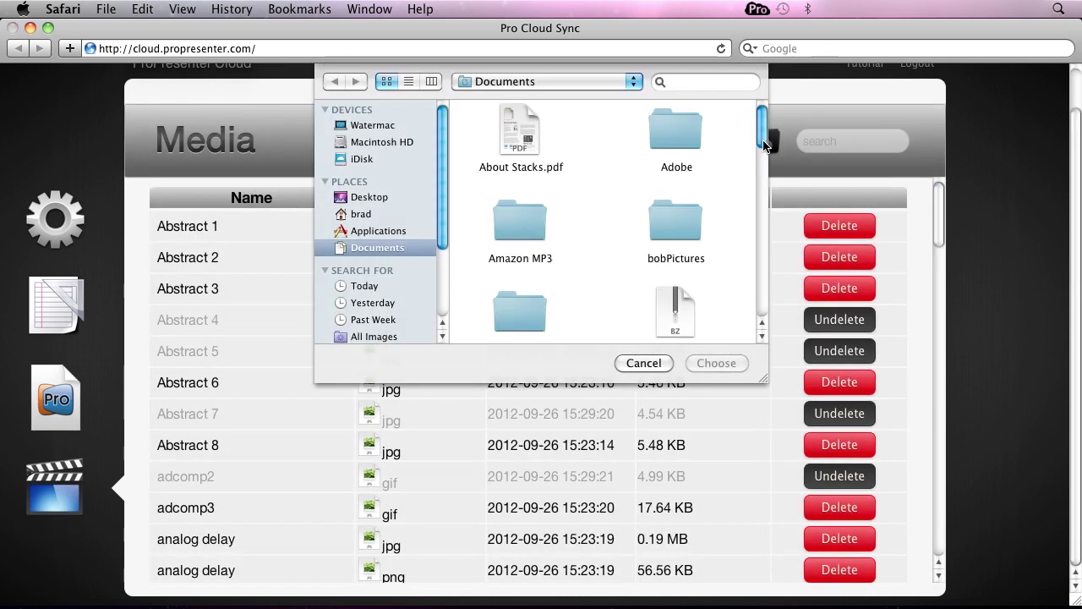
pyautogui.click(650, 363)
# Download the Abstract 1 image and go back to the Documents list.
pyautogui.click(201, 228)
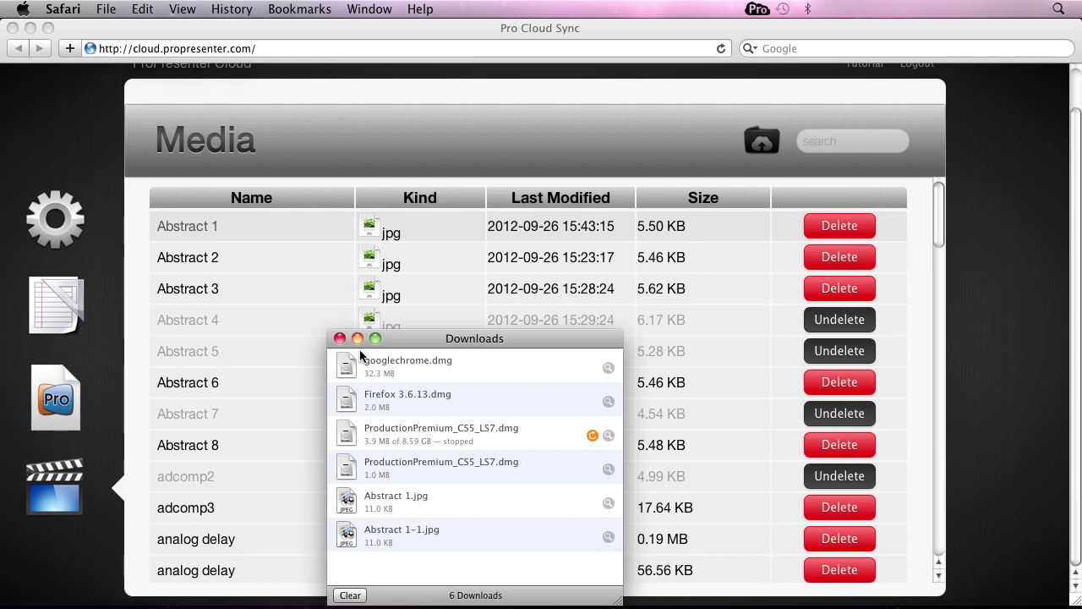
pyautogui.click(339, 338)
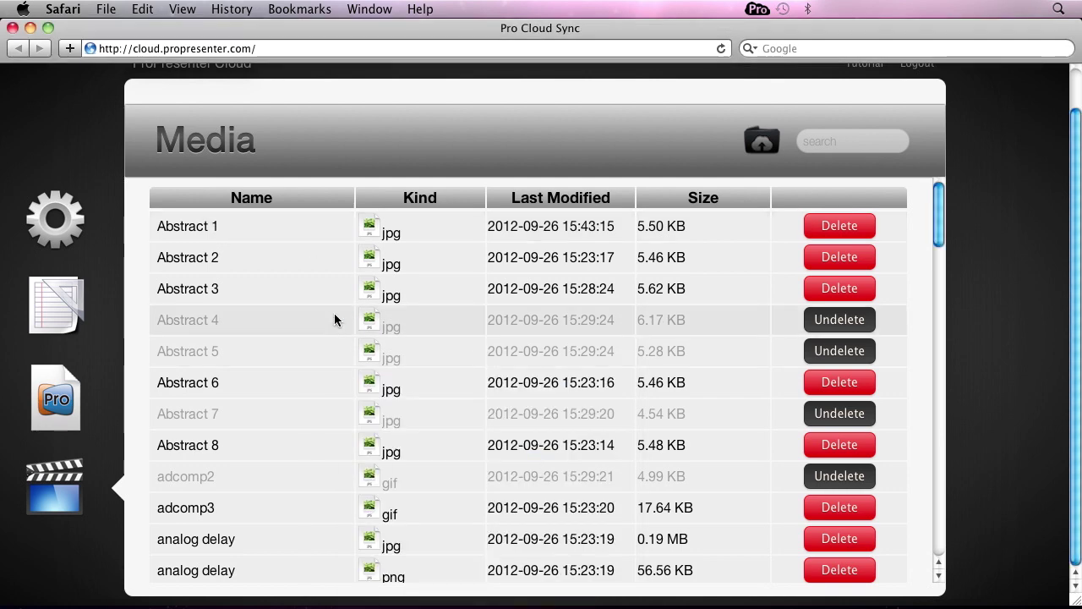
pyautogui.click(67, 420)
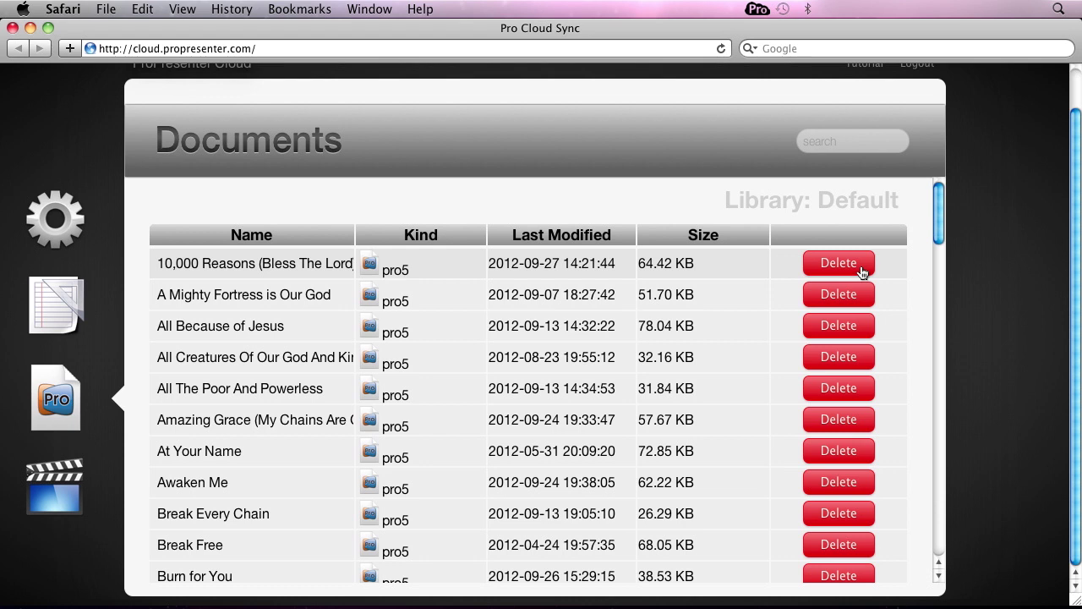
# Delete the 10,000 Reasons song document, undelete it, and open the sync agent's menu.
pyautogui.click(862, 270)
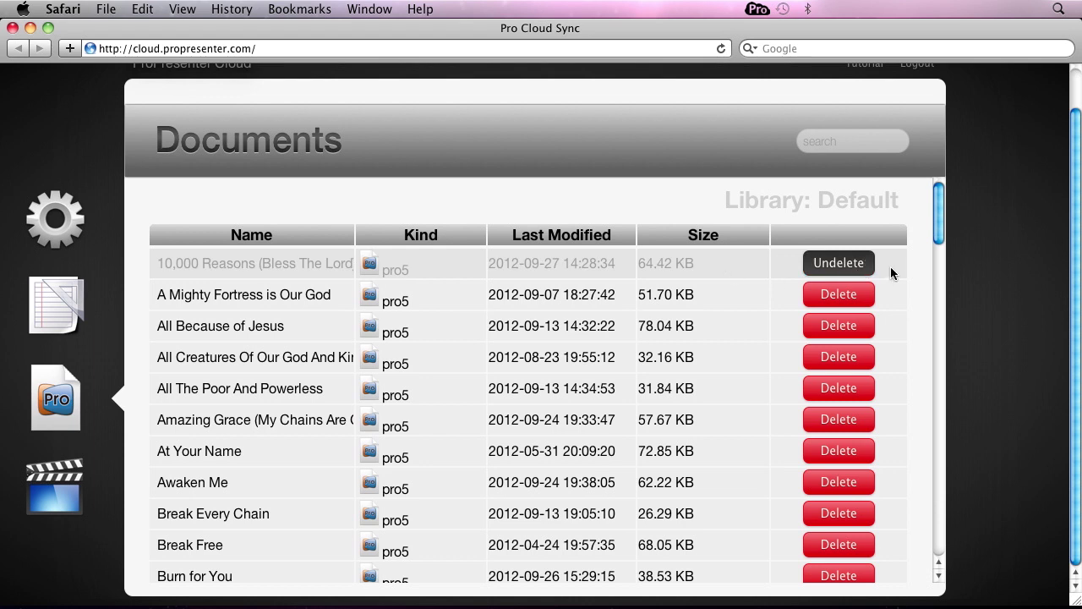
pyautogui.click(839, 263)
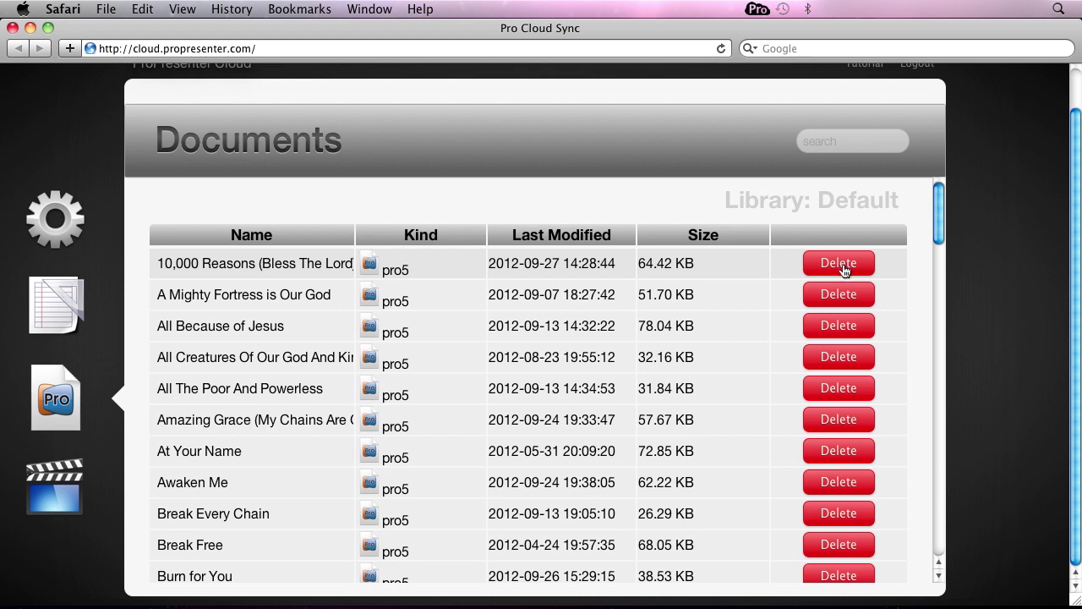
pyautogui.click(755, 9)
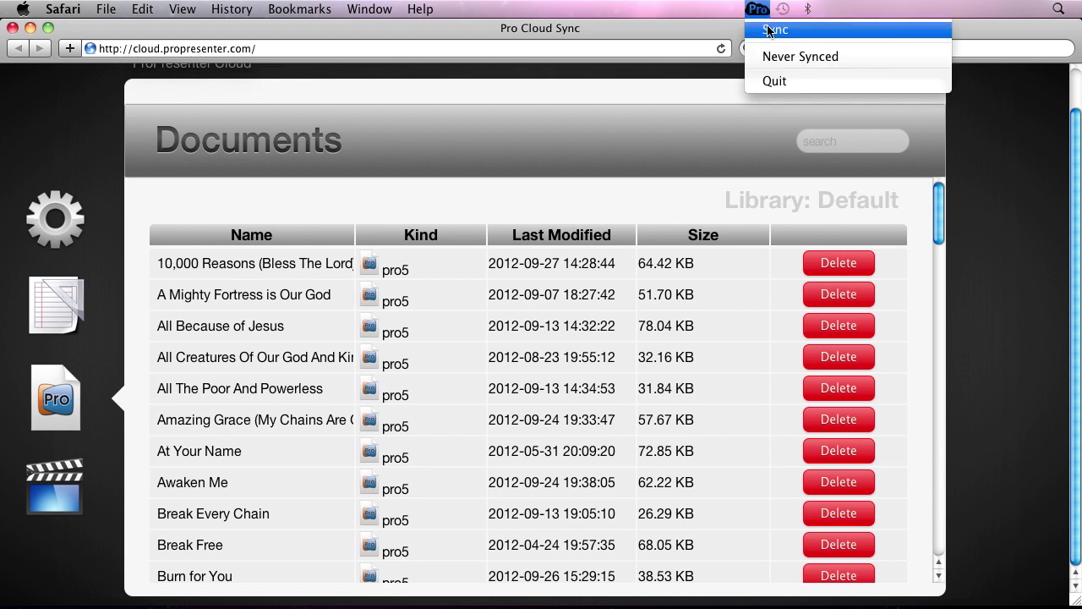